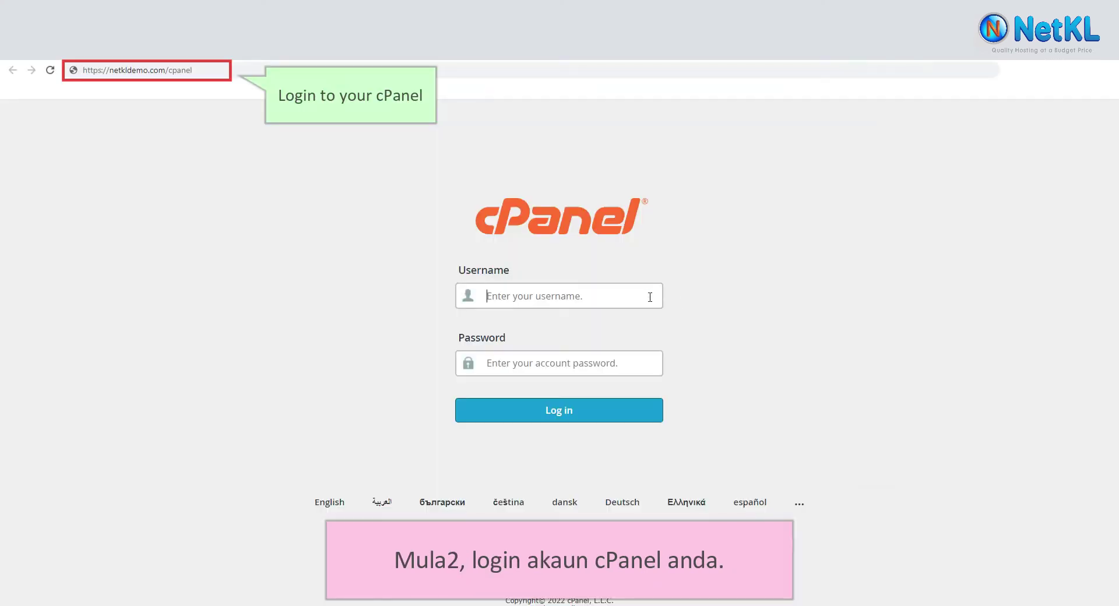
- Enter the cPanel account username and paste the account password into the login form
{"action": "left_click", "coordinate": [650, 297]}
{"action": "type", "text": "netkldemo"}
{"action": "left_click", "coordinate": [635, 361]}
{"action": "key", "text": "ctrl+v"}
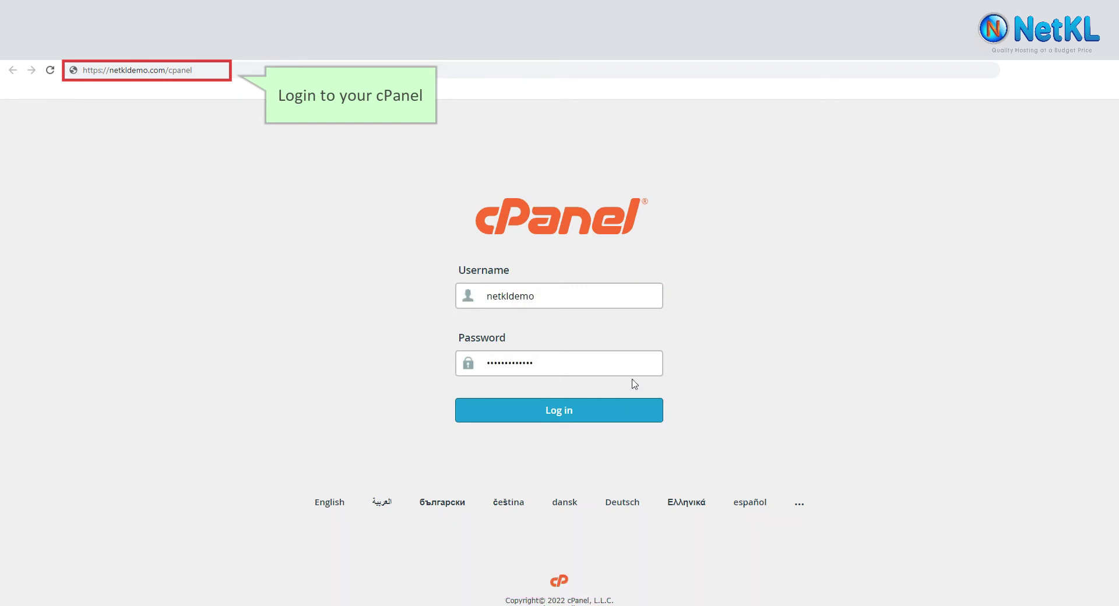
- Log in to cPanel and launch WordPress from the Softaculous Apps Installer section
{"action": "left_click", "coordinate": [623, 416]}
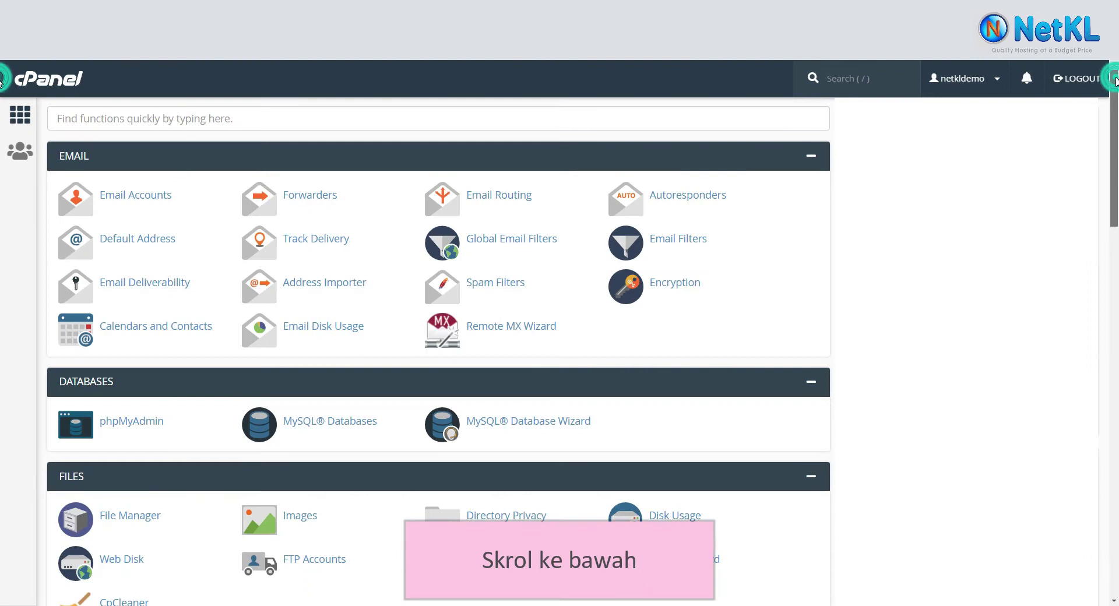
{"action": "scroll", "coordinate": [1, 185], "scroll_direction": "down", "scroll_amount": 6}
{"action": "left_click_drag", "start_coordinate": [1115, 185], "coordinate": [1114, 439]}
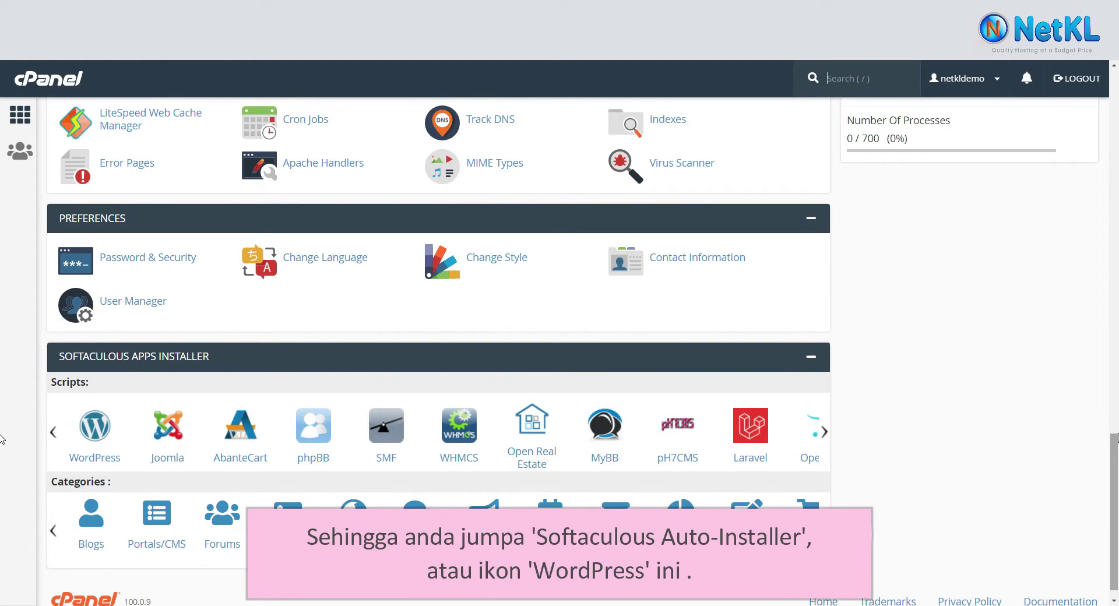
{"action": "left_click", "coordinate": [115, 436]}
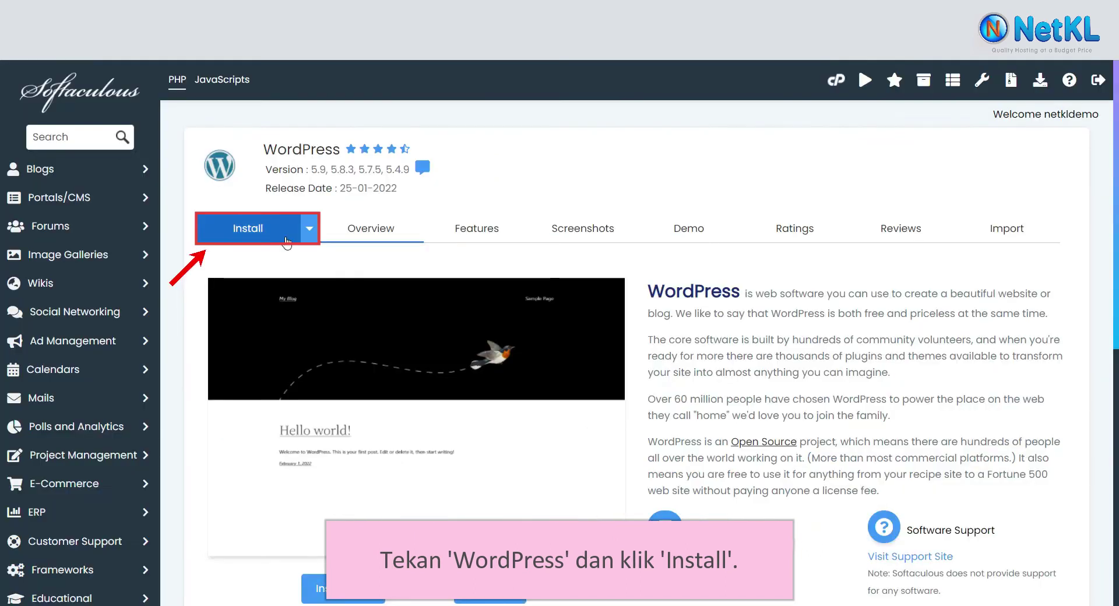
{"action": "left_click", "coordinate": [286, 240]}
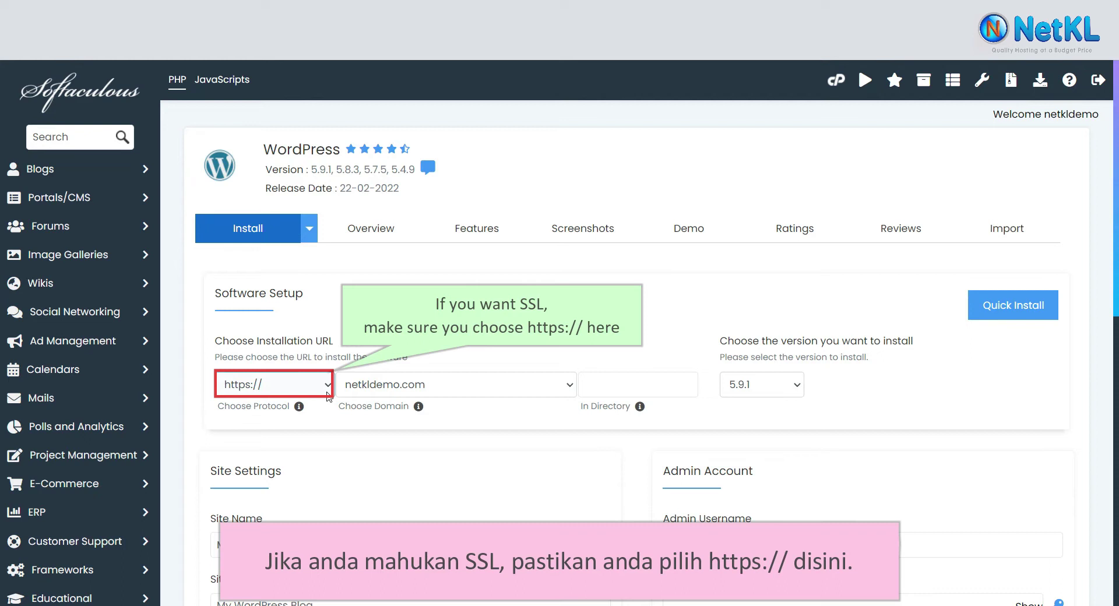
{"action": "left_click", "coordinate": [327, 389]}
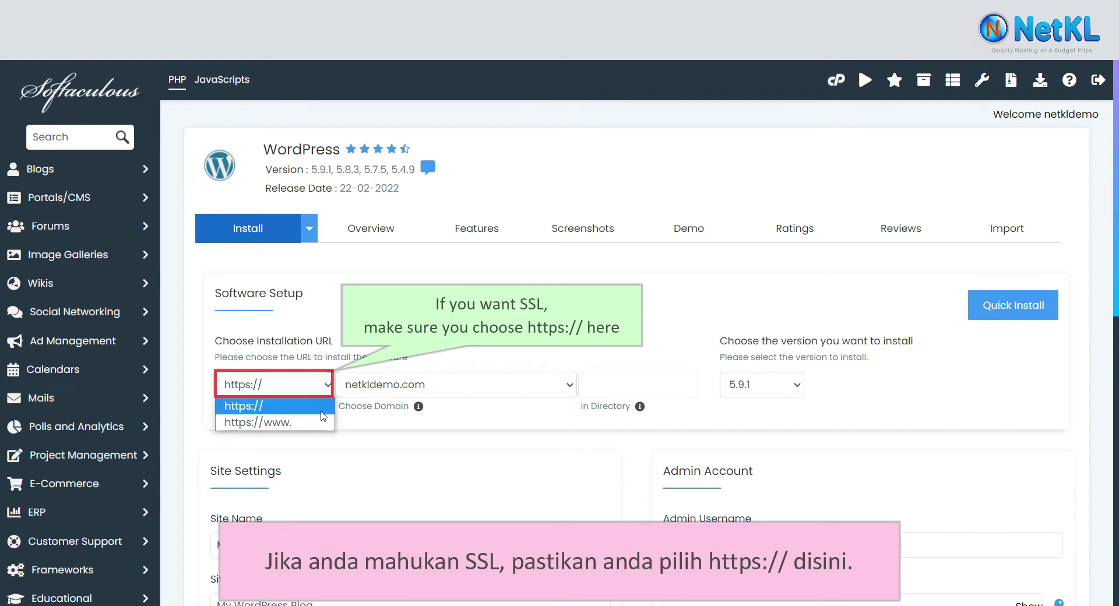
{"action": "left_click", "coordinate": [318, 406]}
{"action": "left_click", "coordinate": [566, 390]}
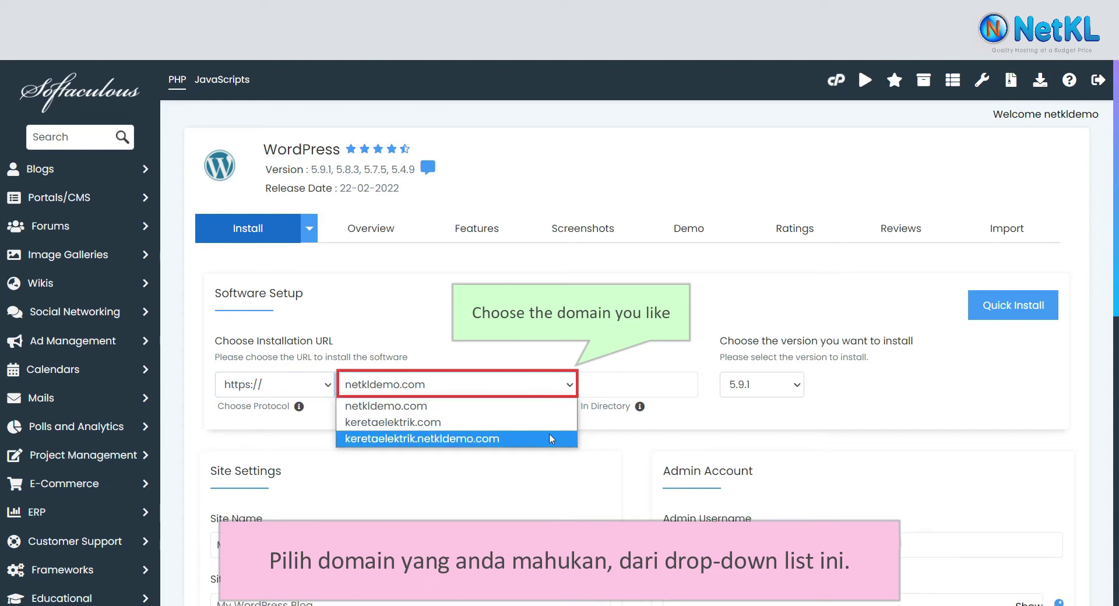
{"action": "left_click", "coordinate": [548, 429]}
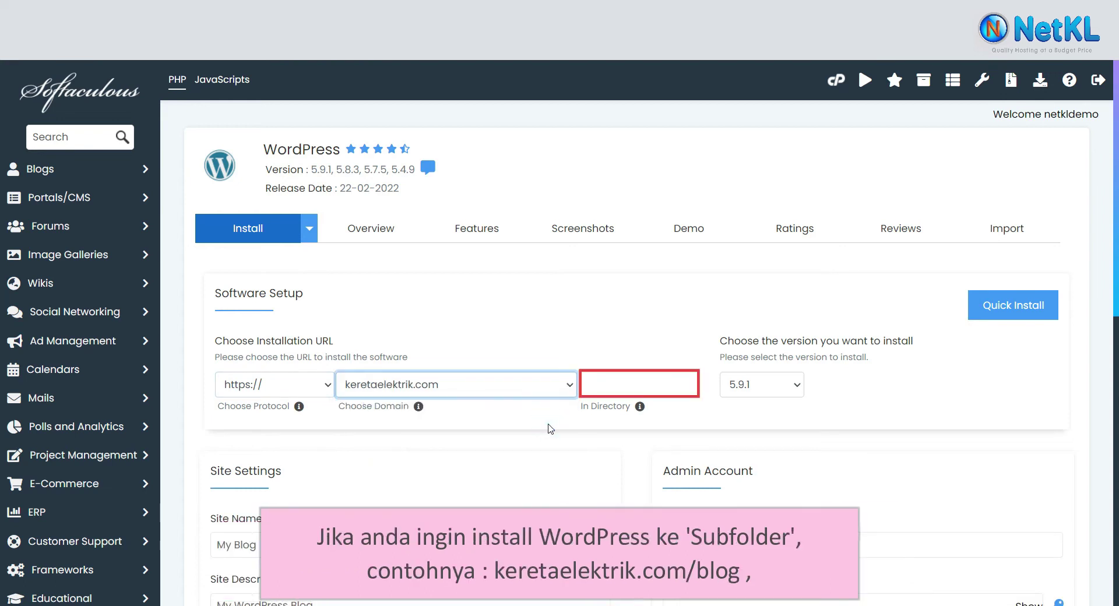
- Type 'blog' as the install directory, then clear it so WordPress installs at the root
{"action": "left_click", "coordinate": [649, 385]}
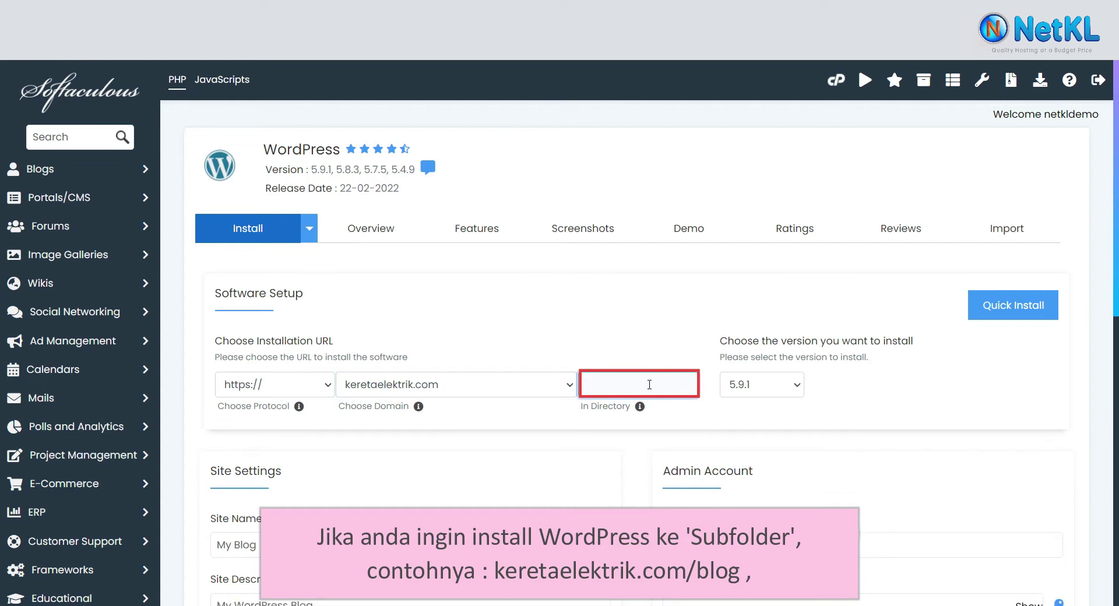
{"action": "type", "text": "blog"}
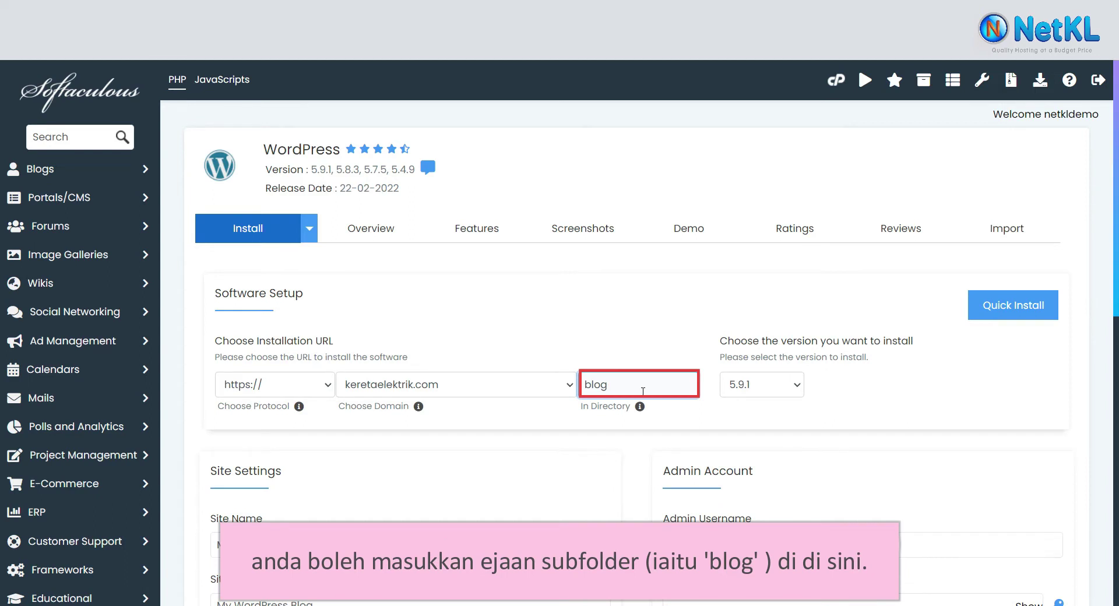
{"action": "mouse_move", "coordinate": [641, 407]}
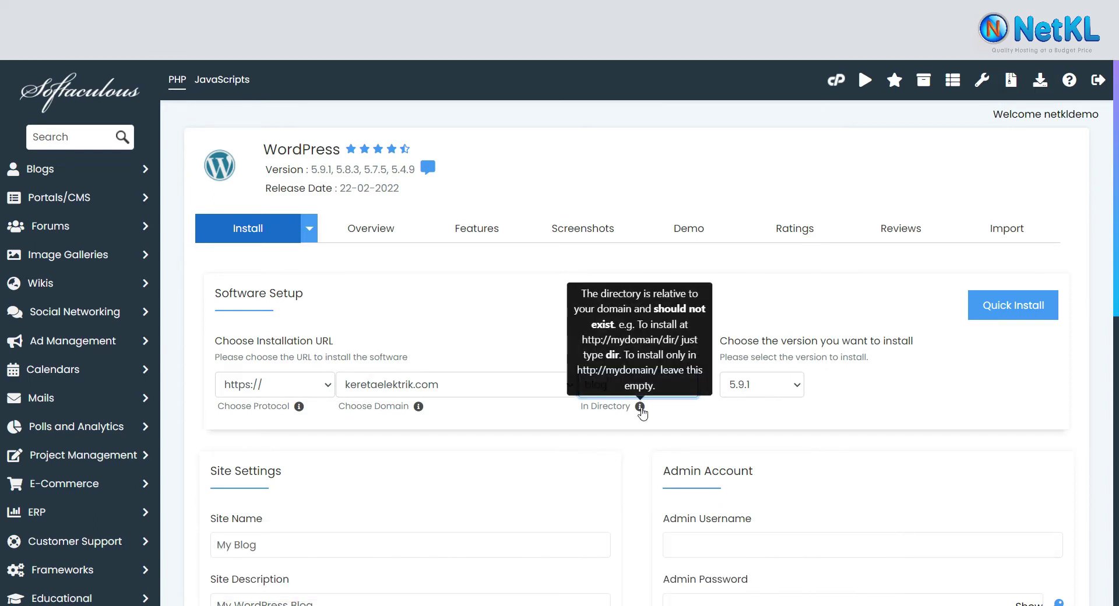
{"action": "double_click", "coordinate": [652, 390]}
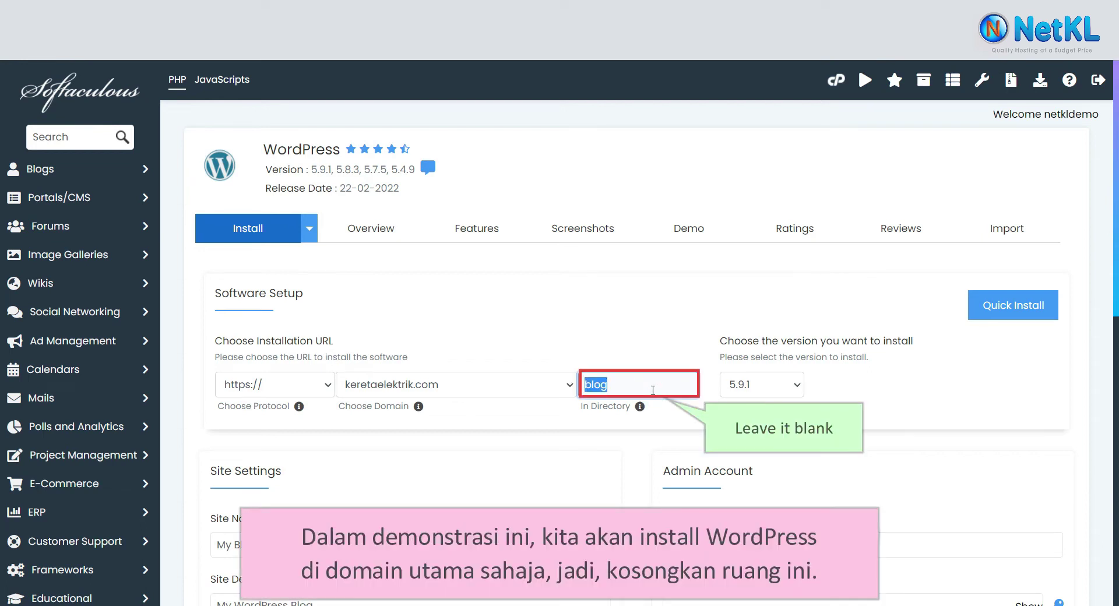
{"action": "key", "text": "BackSpace"}
- Replace the default My Blog site name with 'Kereta Elektrik'
{"action": "scroll", "coordinate": [2, 194], "scroll_direction": "down", "scroll_amount": 6}
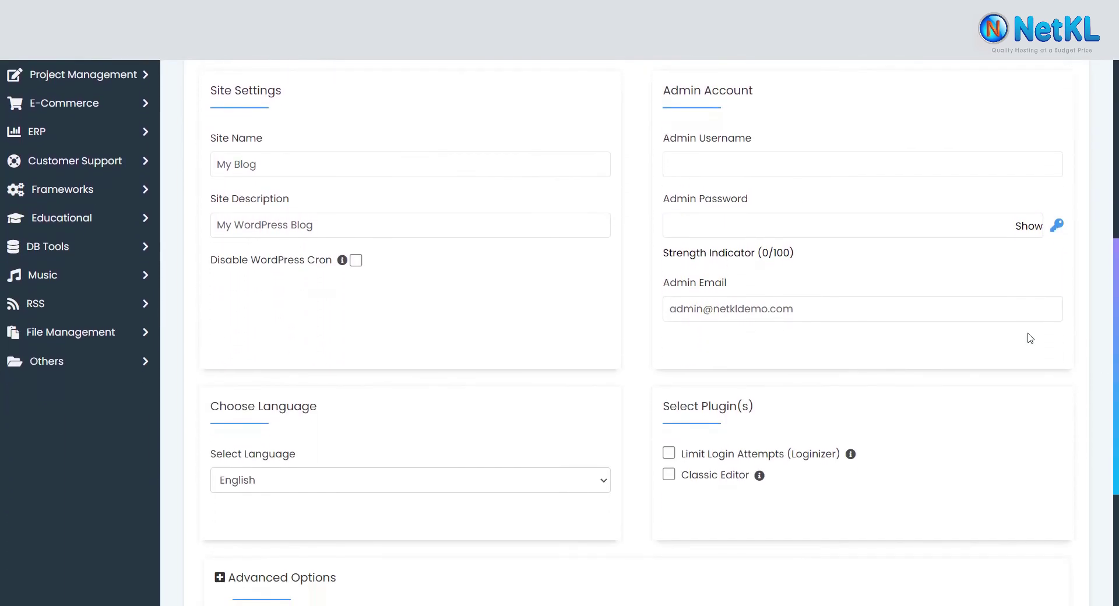
{"action": "left_click", "coordinate": [511, 167]}
{"action": "left_click", "coordinate": [511, 168]}
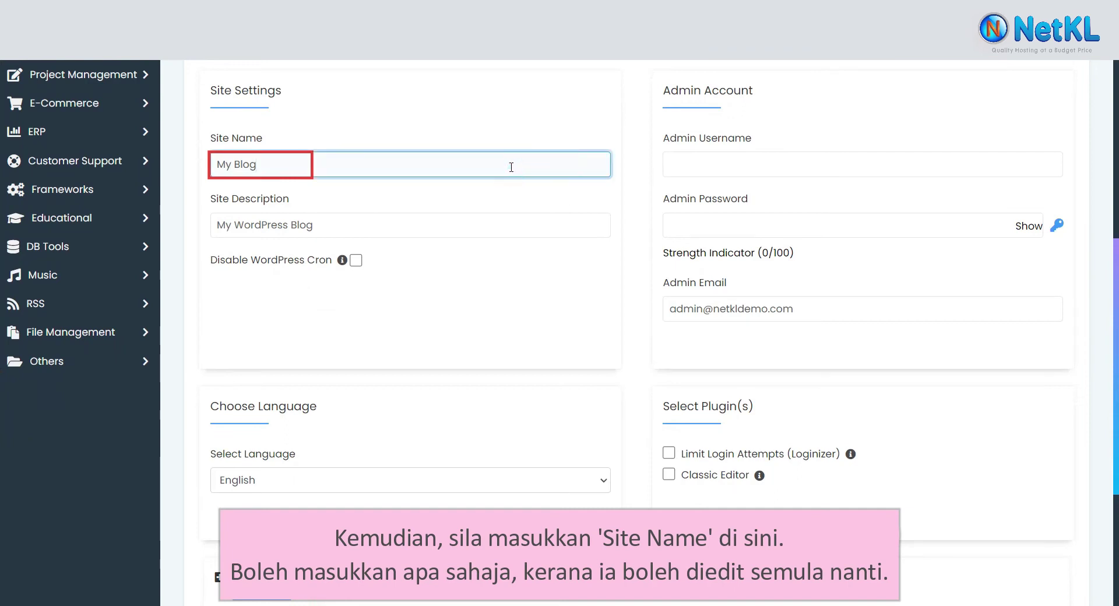
{"action": "key", "text": "ctrl+a"}
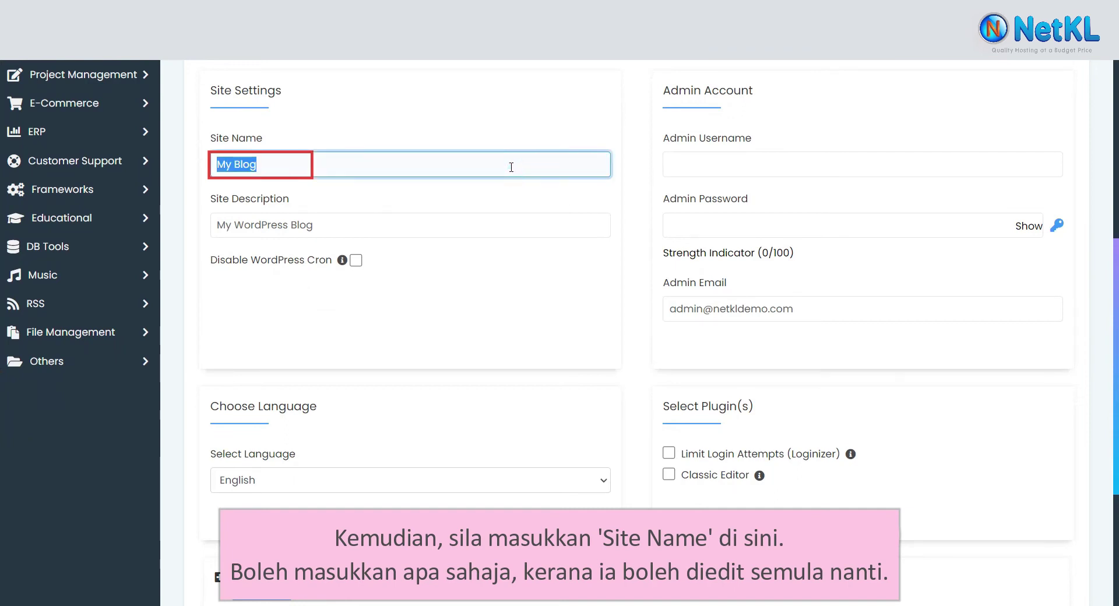
{"action": "type", "text": "Kereta "}
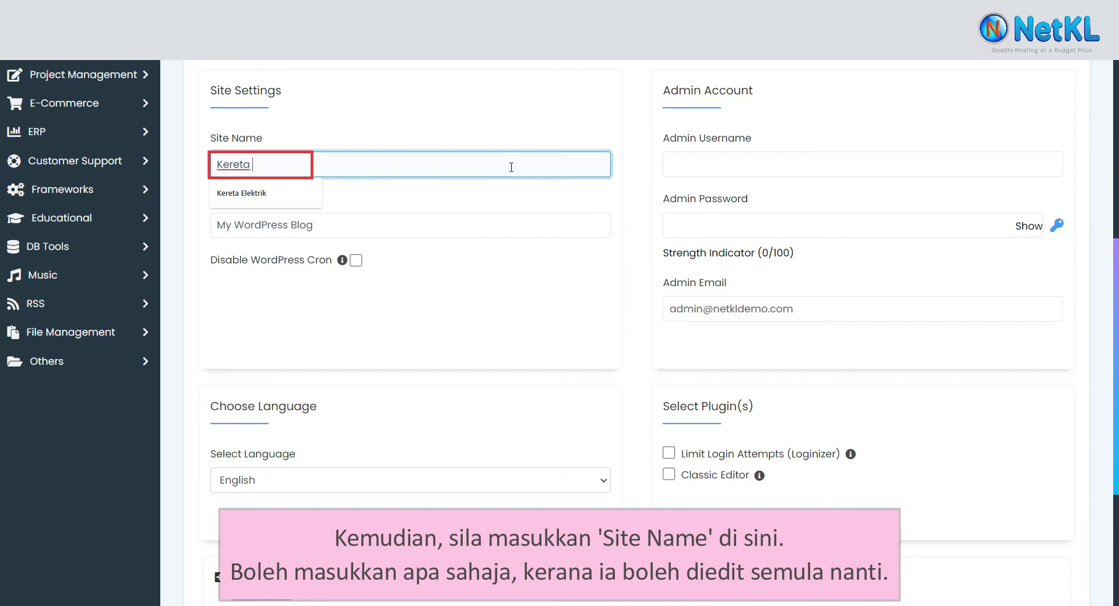
{"action": "type", "text": "Elektrik"}
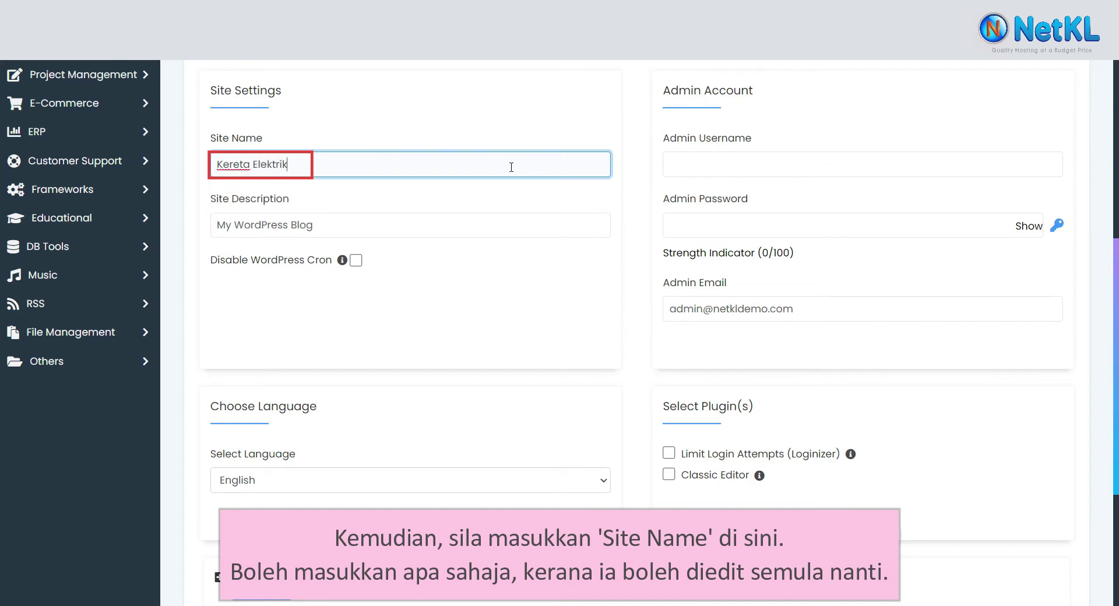
- Replace the site description with 'This is only for demo'
{"action": "left_click", "coordinate": [416, 217]}
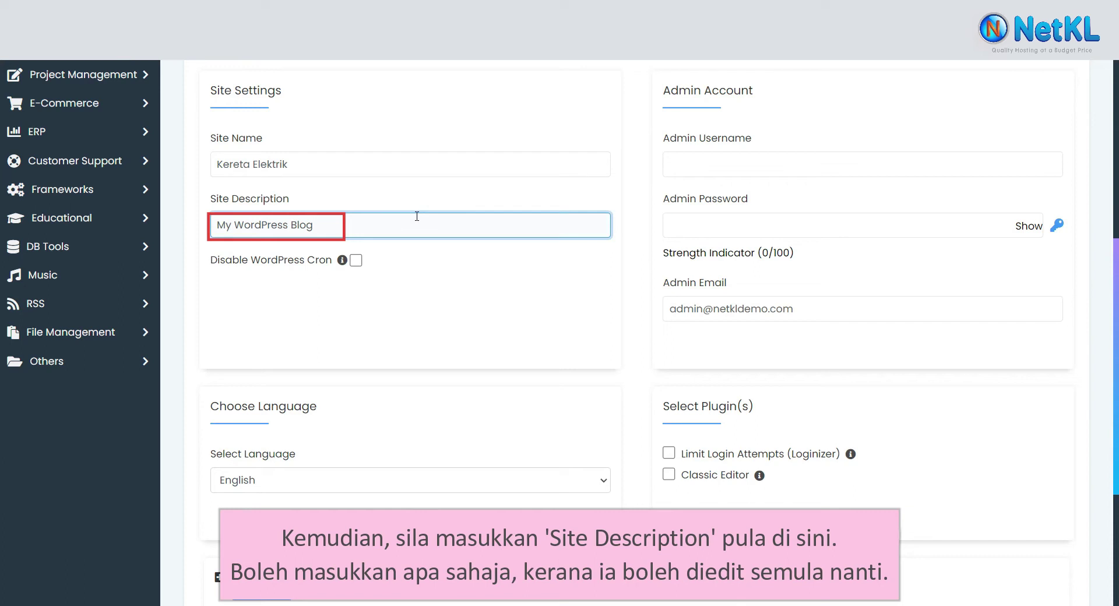
{"action": "key", "text": "ctrl+a"}
{"action": "key", "text": "BackSpace"}
{"action": "type", "text": "This is only o"}
{"action": "key", "text": "BackSpace"}
{"action": "type", "text": "for demo"}
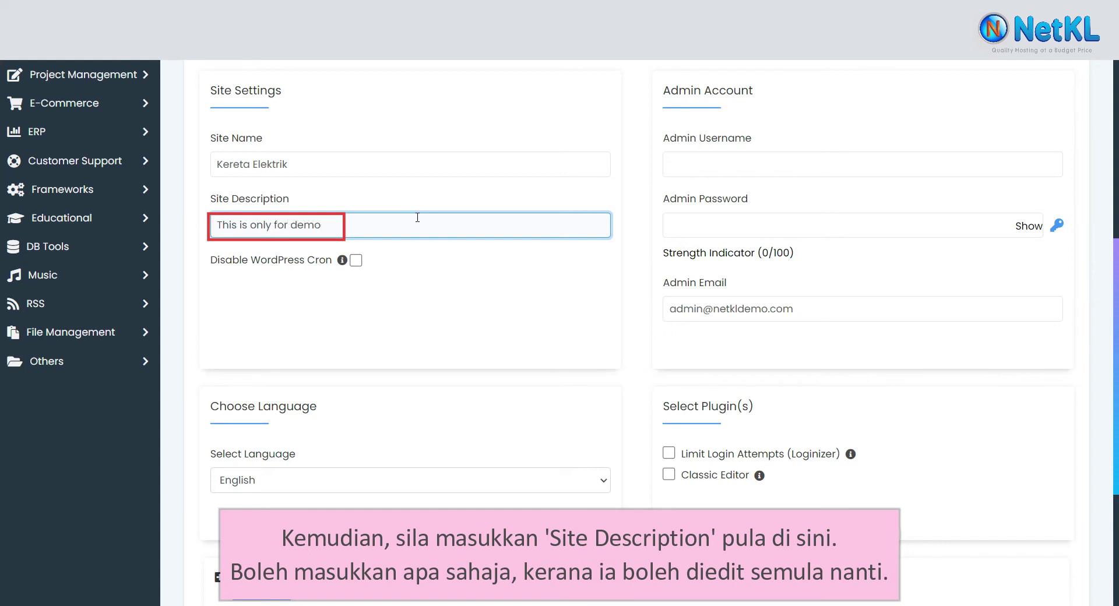
- Set the admin username to 'admin' and type your own strong admin password
{"action": "left_click", "coordinate": [786, 170]}
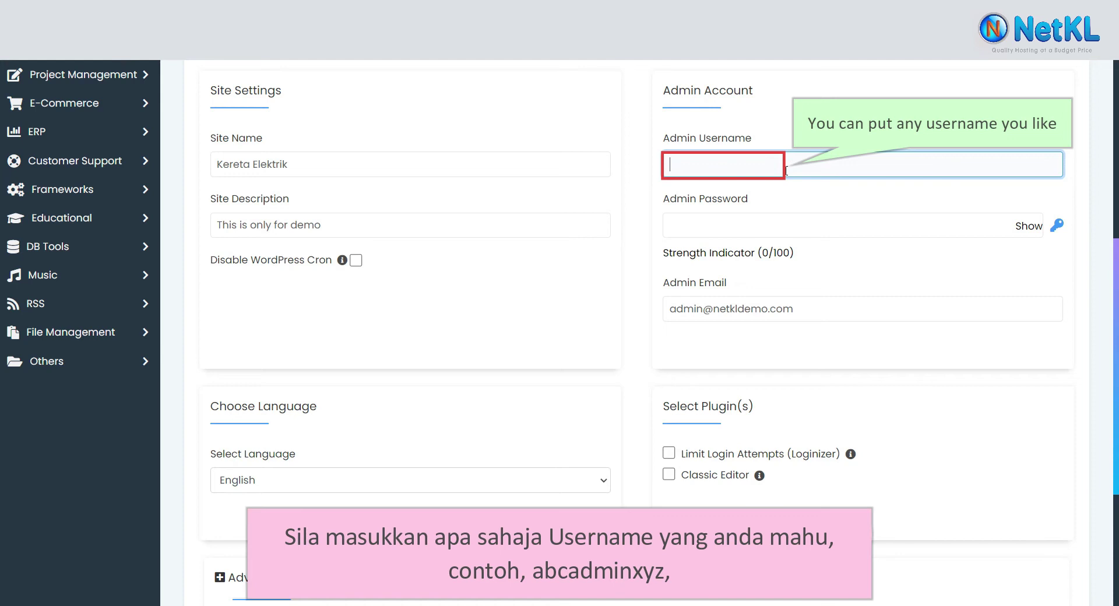
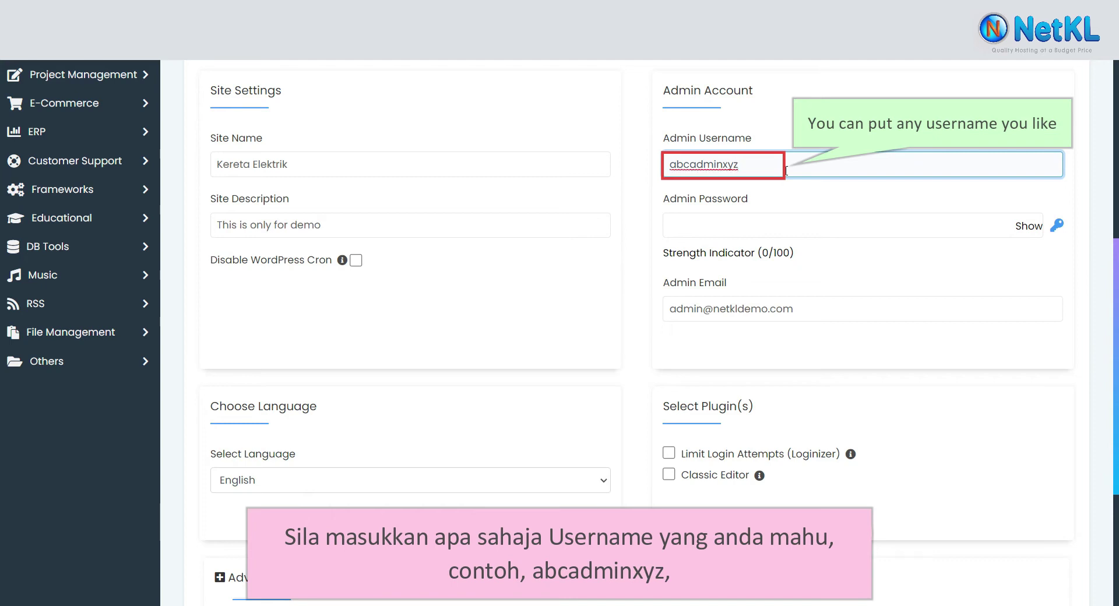
{"action": "key", "text": "ctrl+a"}
{"action": "key", "text": "BackSpace"}
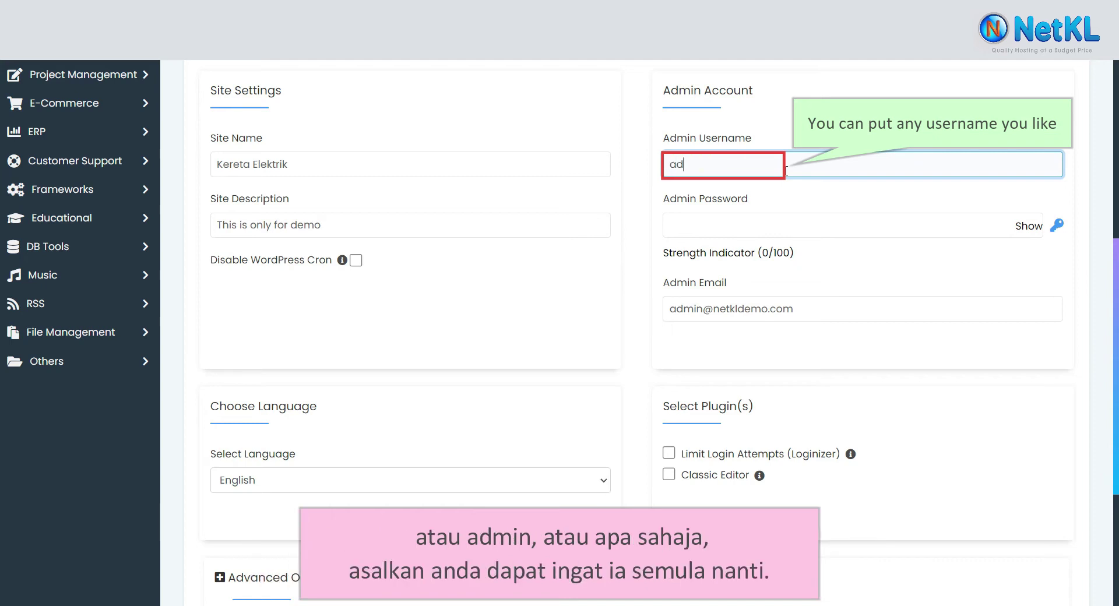
{"action": "left_click", "coordinate": [805, 220]}
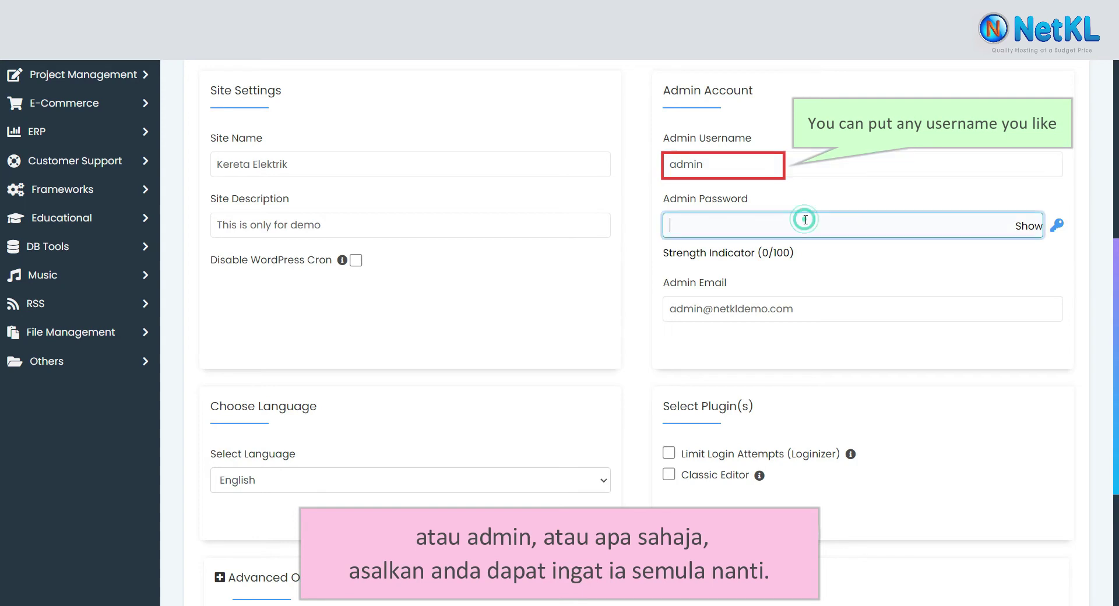
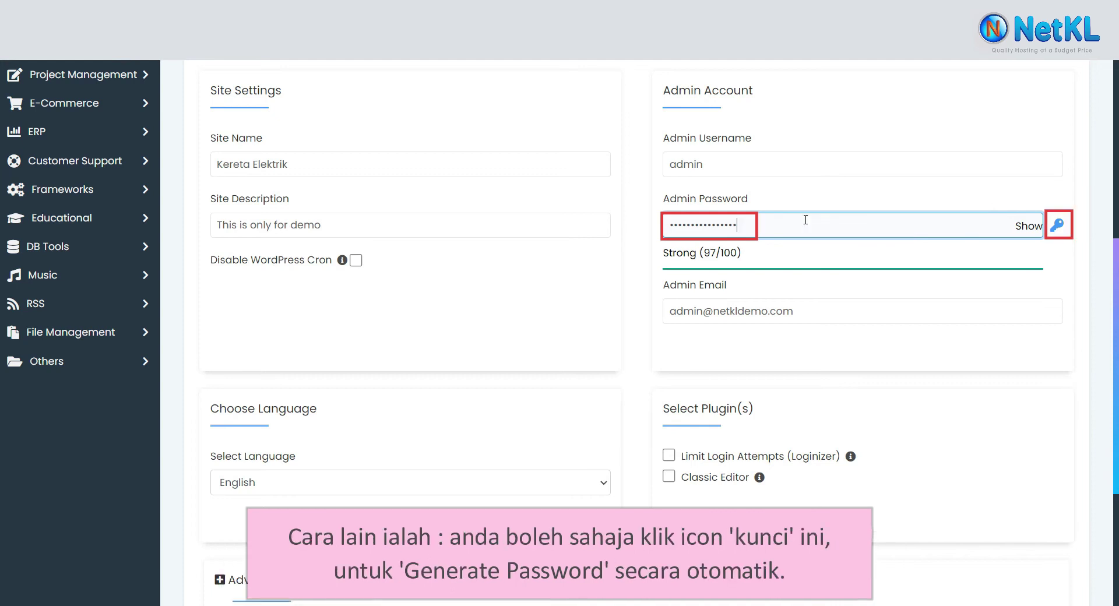
- Generate a random admin password several times and show it in plain text
{"action": "left_click", "coordinate": [1058, 226]}
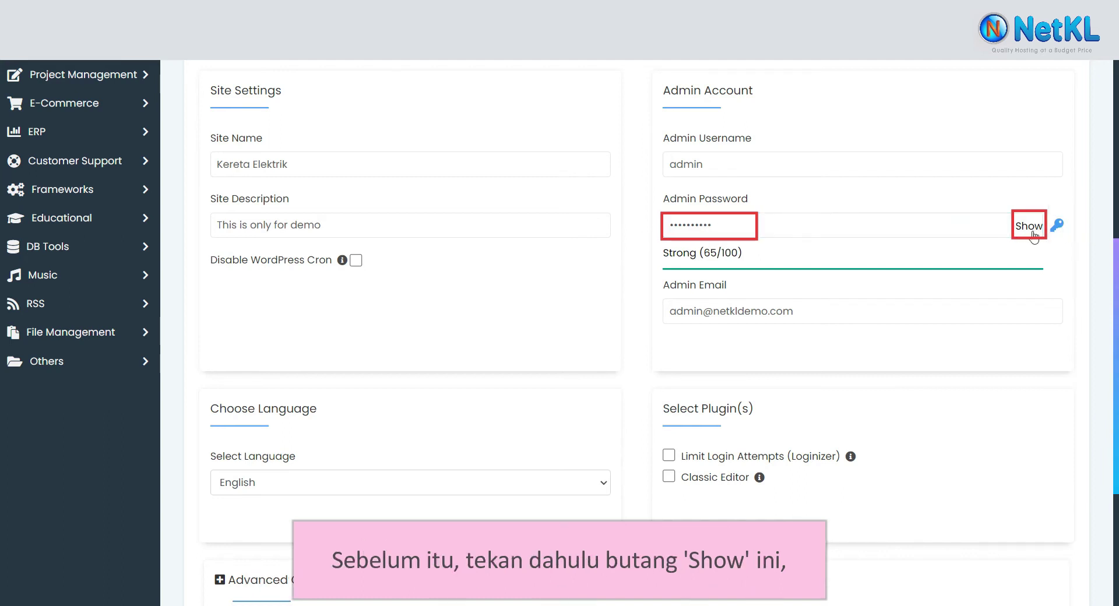
{"action": "left_click", "coordinate": [1029, 226]}
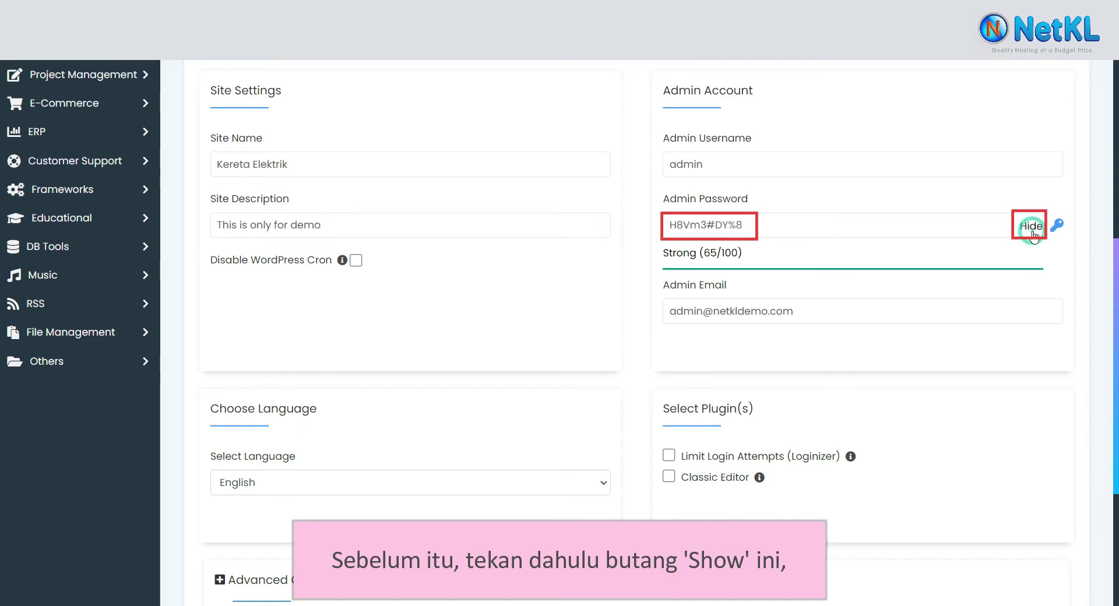
{"action": "left_click", "coordinate": [1060, 231]}
{"action": "left_click", "coordinate": [1061, 233]}
{"action": "left_click", "coordinate": [1061, 233]}
- Copy the generated admin password into Notepad and return to the installer form
{"action": "left_click", "coordinate": [730, 226]}
{"action": "left_click_drag", "start_coordinate": [670, 225], "coordinate": [749, 226]}
{"action": "right_click", "coordinate": [755, 227]}
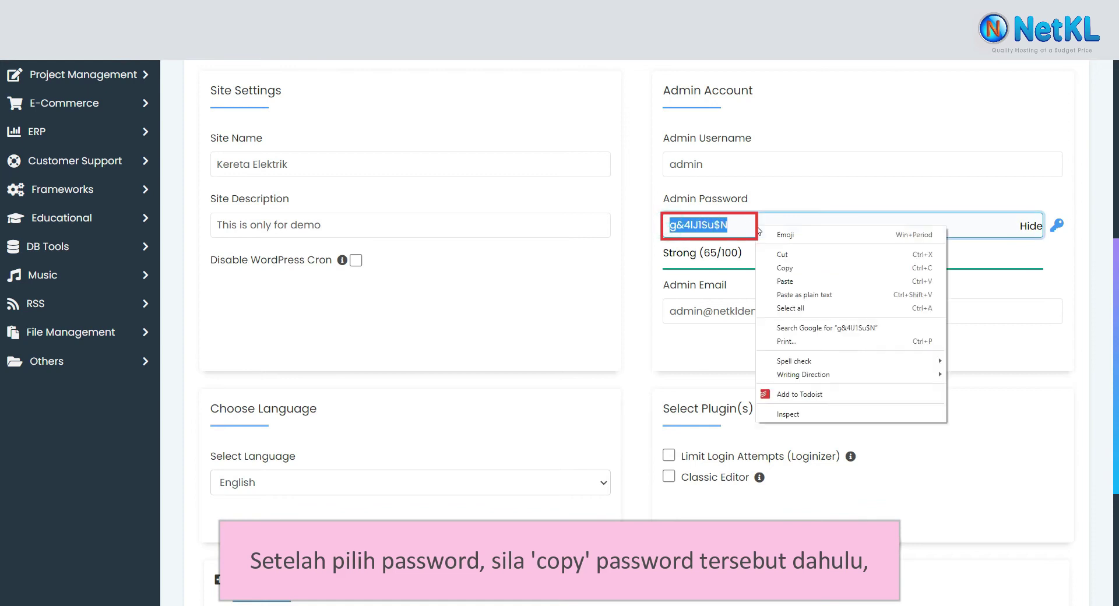
{"action": "left_click", "coordinate": [823, 273]}
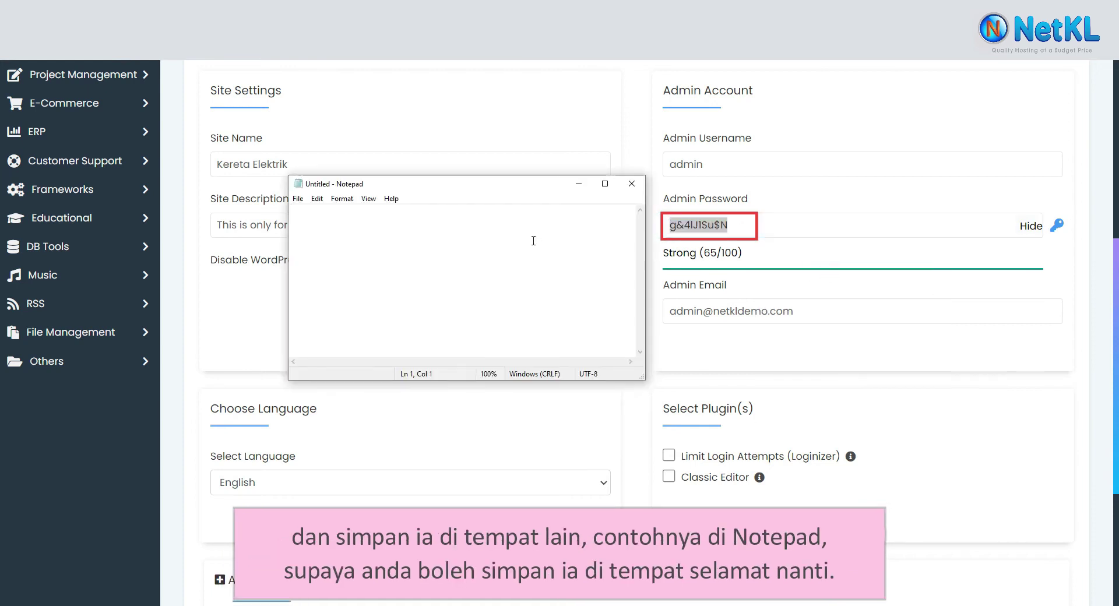
{"action": "left_click", "coordinate": [494, 217]}
{"action": "right_click", "coordinate": [498, 224]}
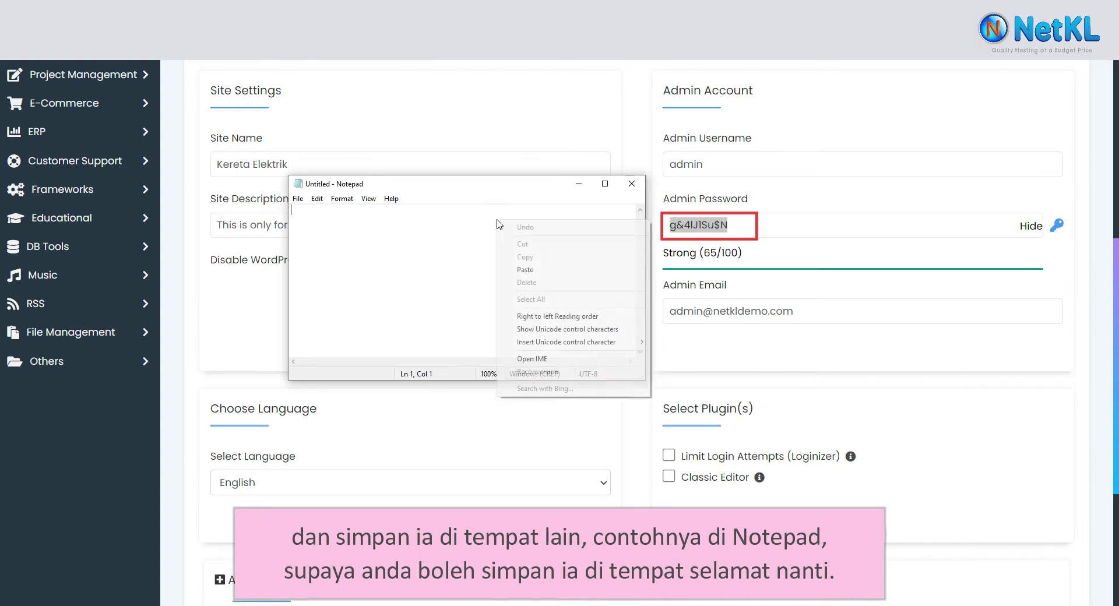
{"action": "left_click", "coordinate": [558, 268]}
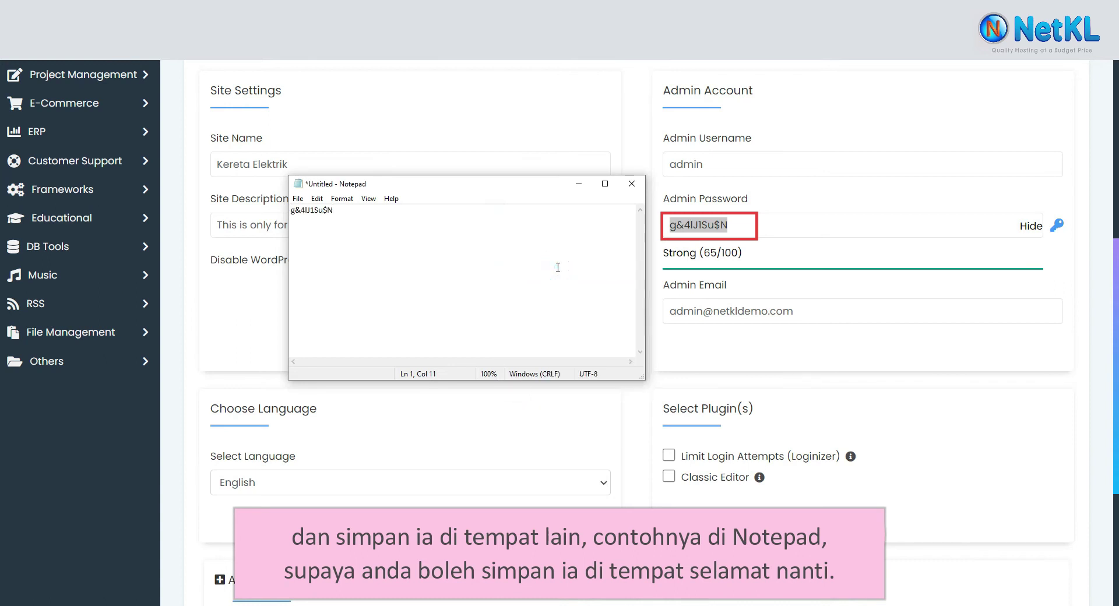
{"action": "key", "text": "alt+Tab"}
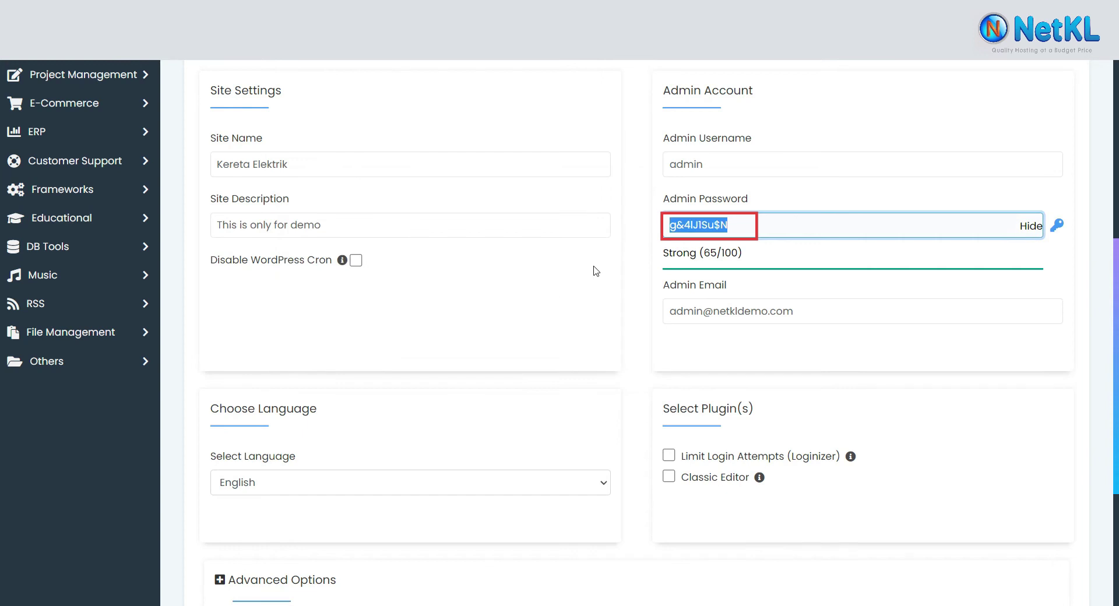
- Clear the default admin e-mail and enter your own e-mail address instead
{"action": "left_click", "coordinate": [818, 309]}
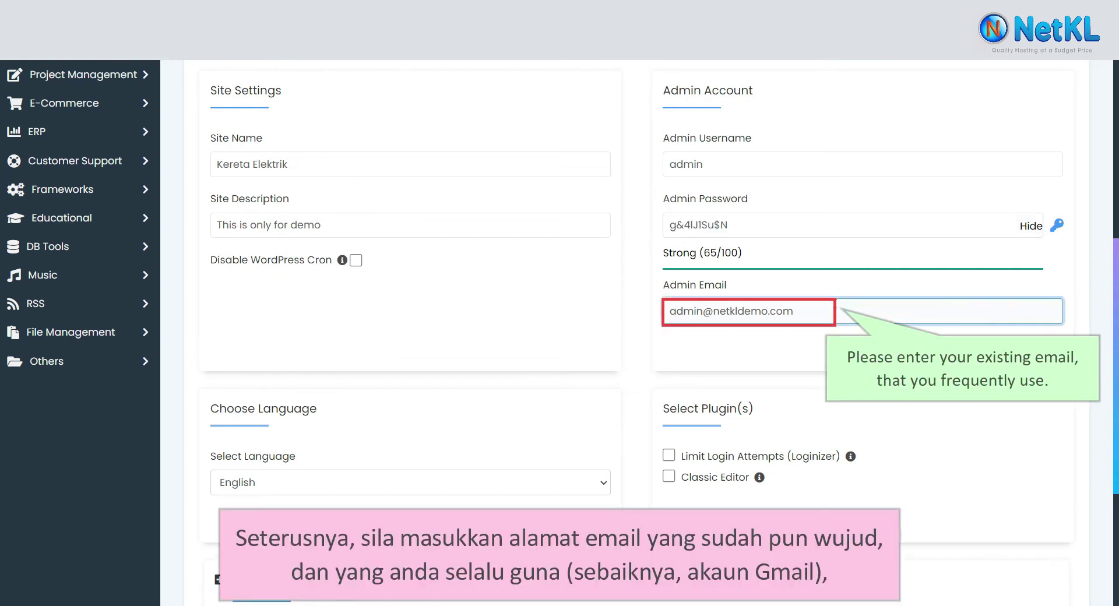
{"action": "key", "text": "ctrl+a"}
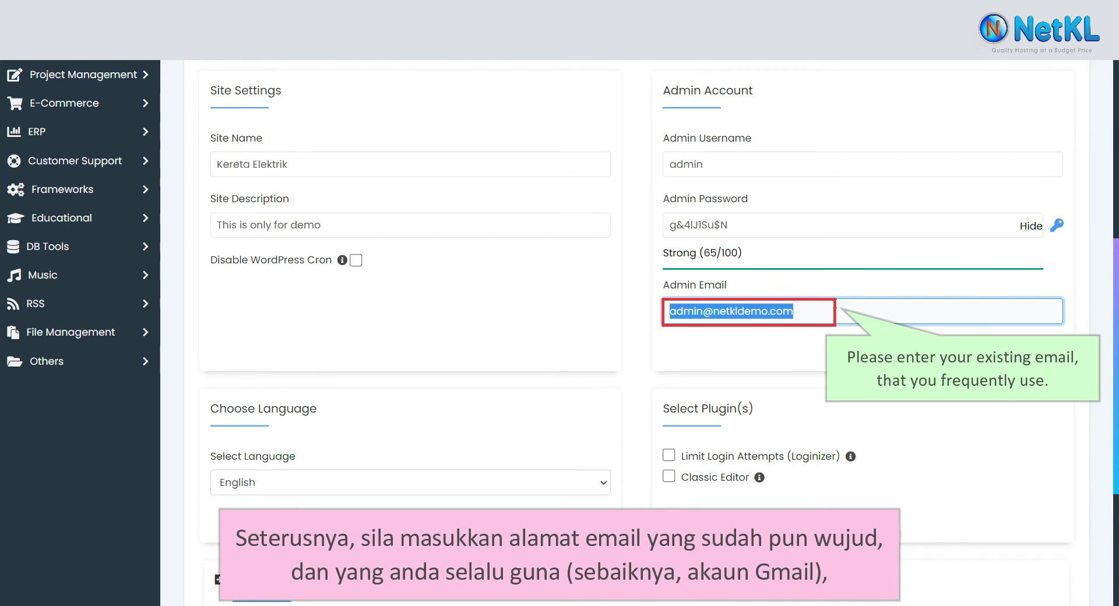
{"action": "key", "text": "BackSpace"}
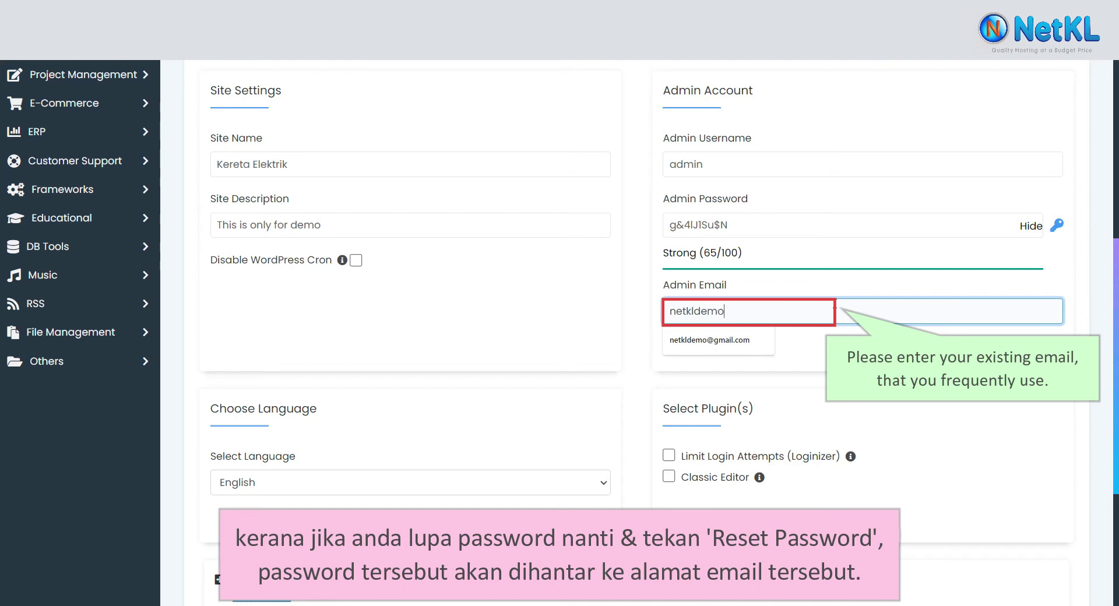
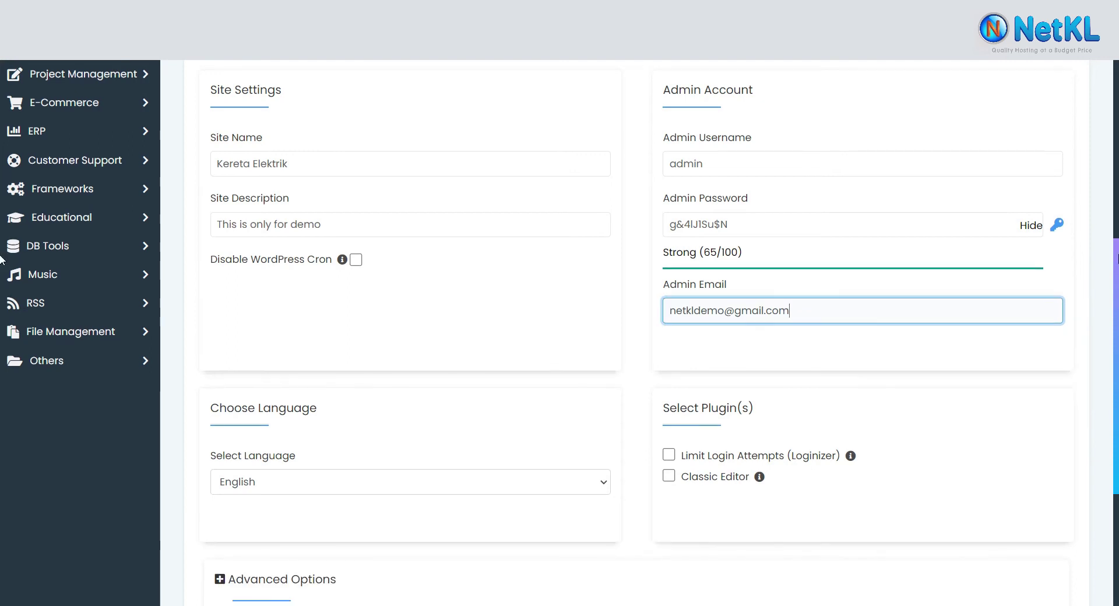
- Scroll to the bottom of the form and start the WordPress installation
{"action": "scroll", "coordinate": [3, 260], "scroll_direction": "down", "scroll_amount": 2}
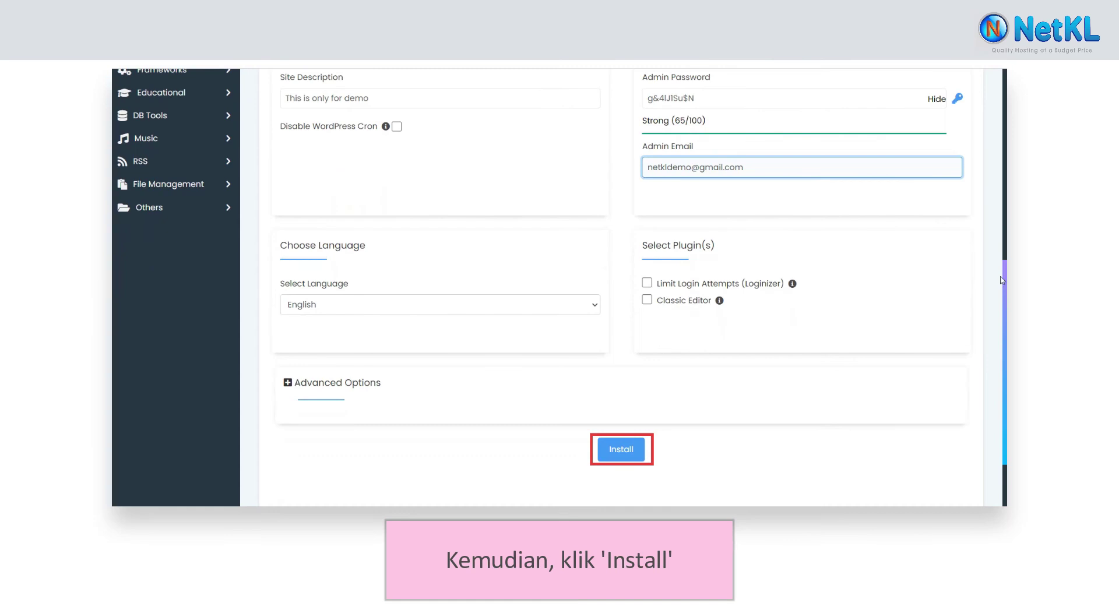
{"action": "left_click", "coordinate": [642, 451]}
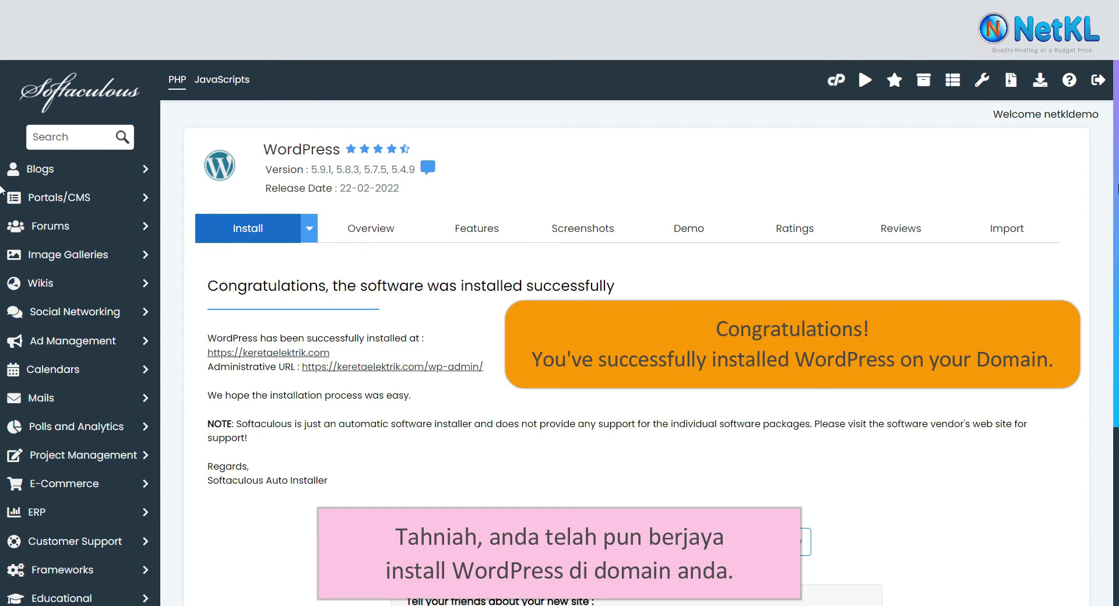
{"action": "right_click", "coordinate": [326, 357]}
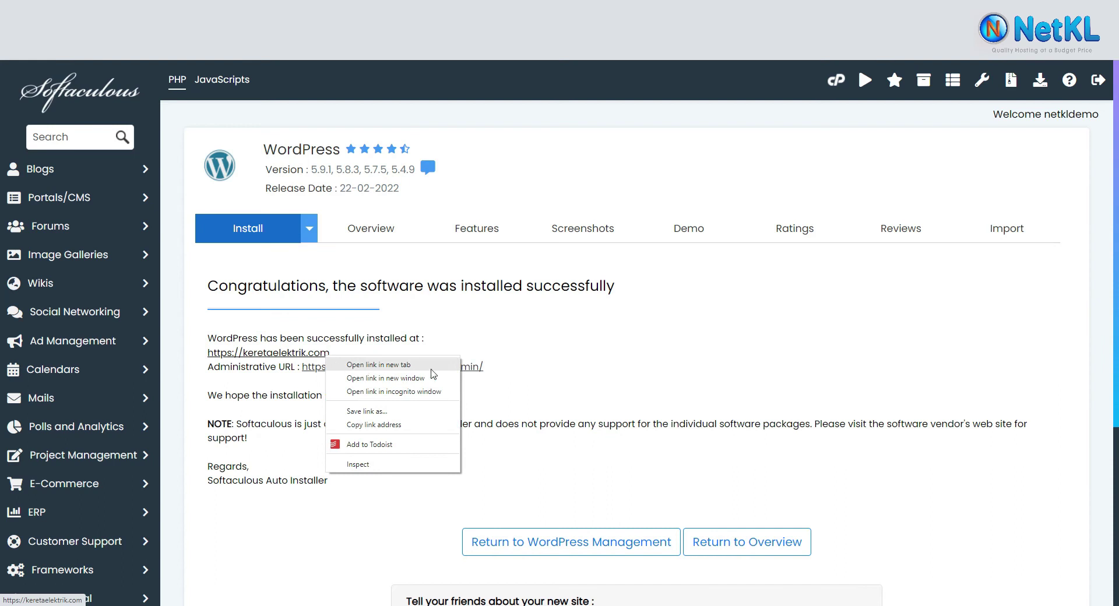
{"action": "left_click", "coordinate": [408, 378]}
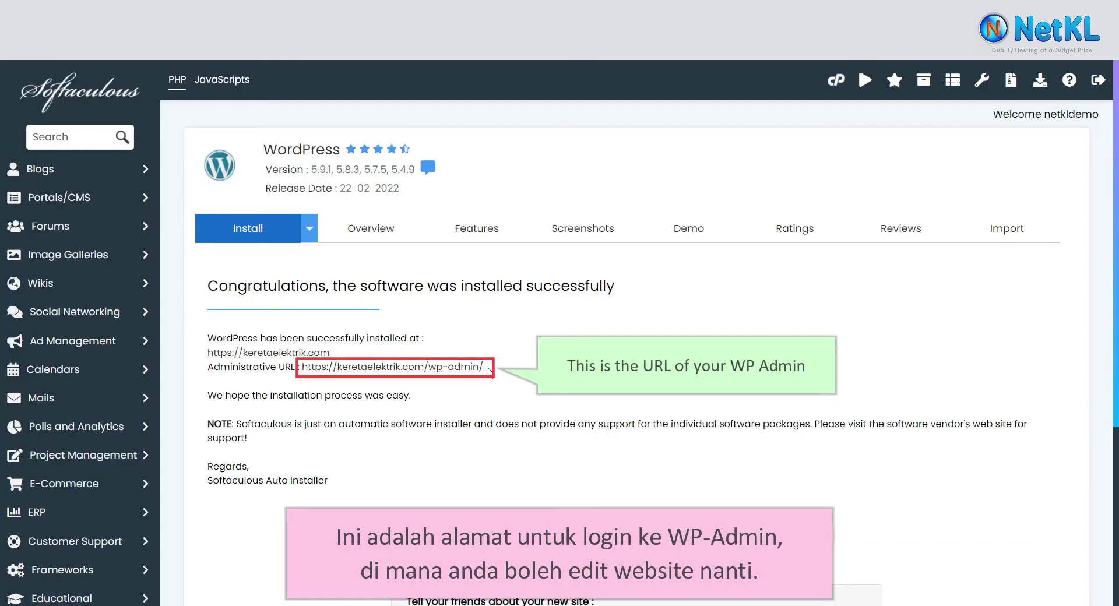
{"action": "left_click_drag", "start_coordinate": [484, 367], "coordinate": [299, 368]}
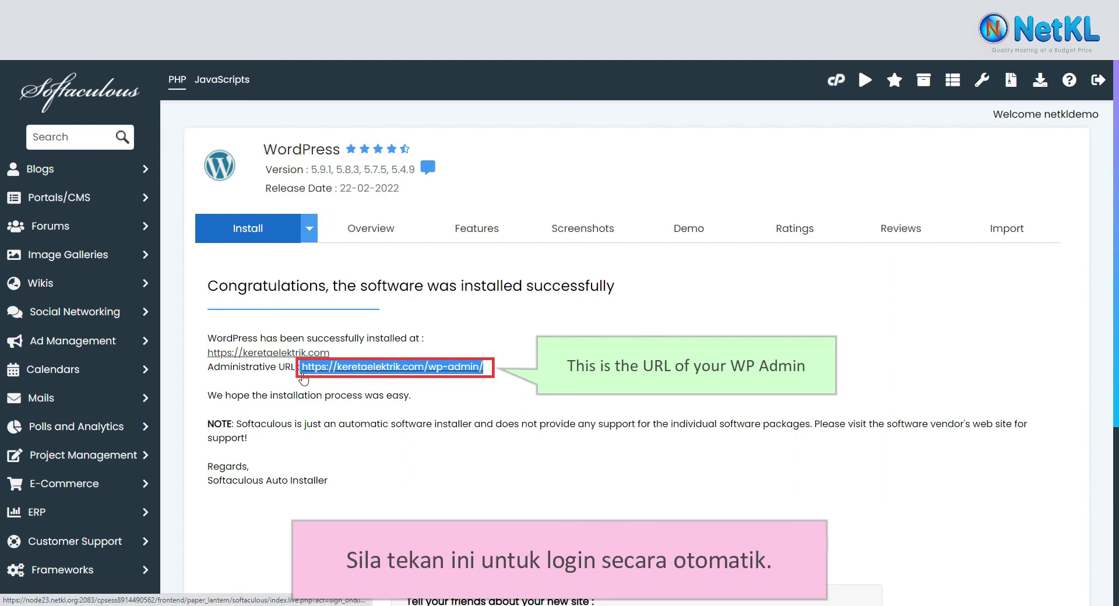
- Open the wp-admin URL and log in with the admin username and password
{"action": "left_click", "coordinate": [303, 374]}
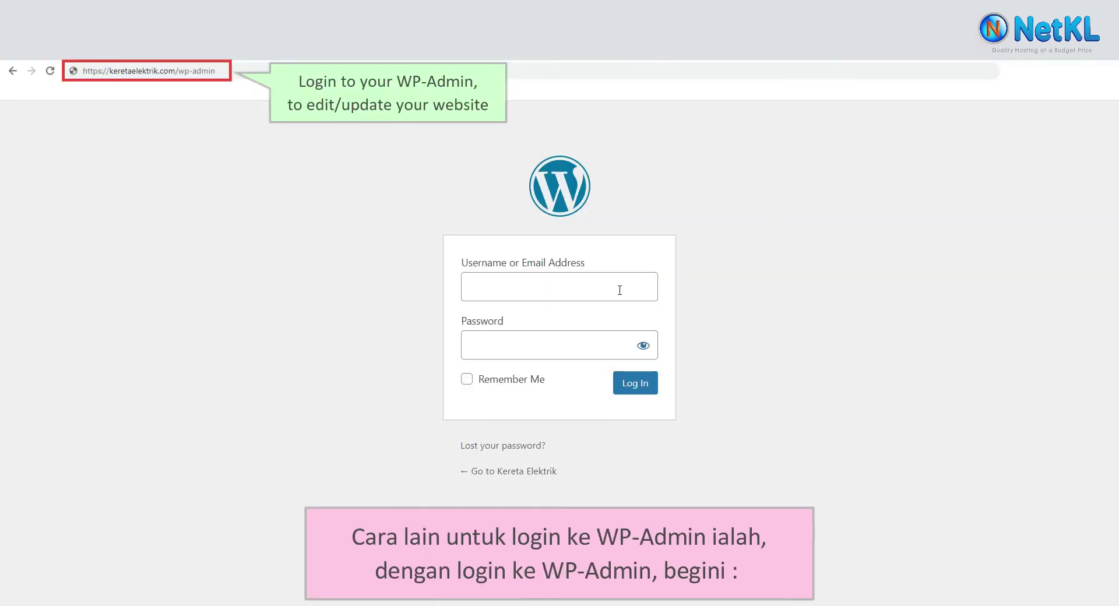
{"action": "left_click", "coordinate": [619, 290]}
{"action": "type", "text": "admin"}
{"action": "left_click", "coordinate": [562, 344]}
{"action": "type", "text": "**********"}
{"action": "left_click", "coordinate": [655, 382]}
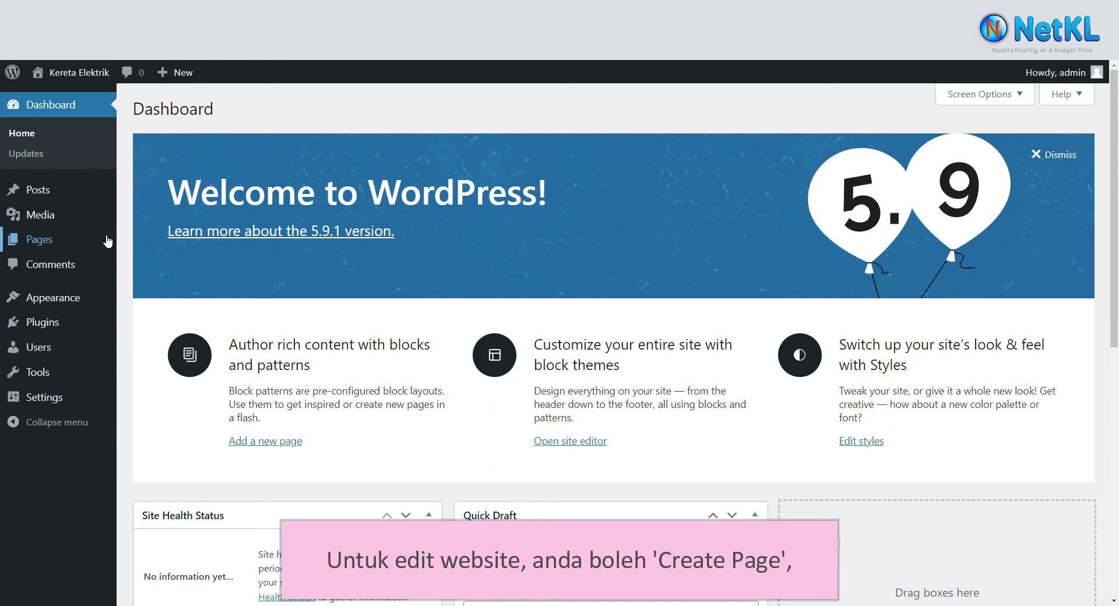
{"action": "mouse_move", "coordinate": [98, 197]}
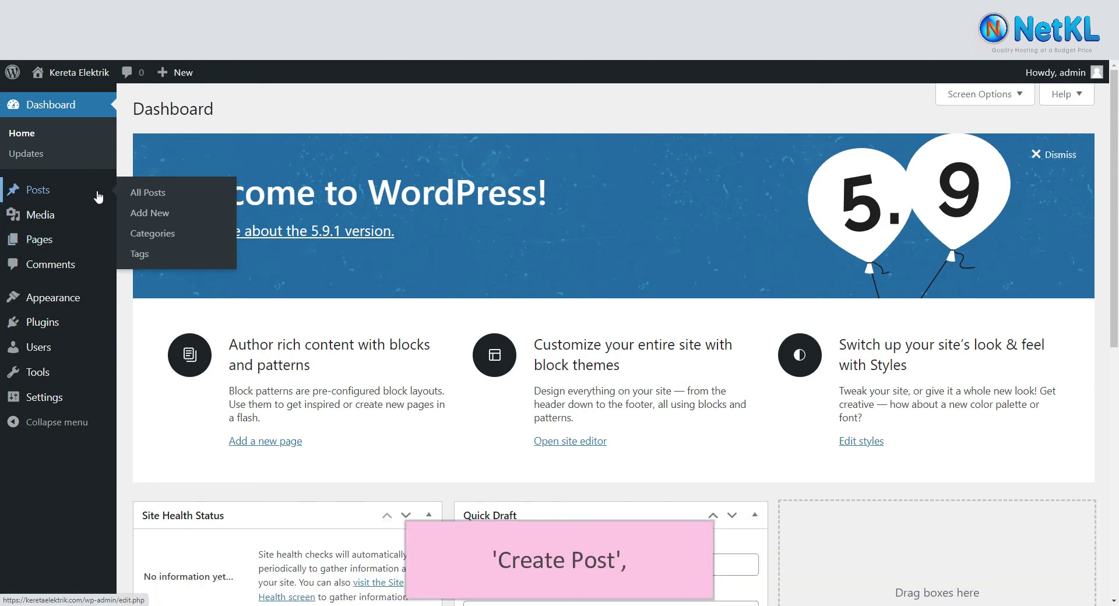
{"action": "mouse_move", "coordinate": [103, 302]}
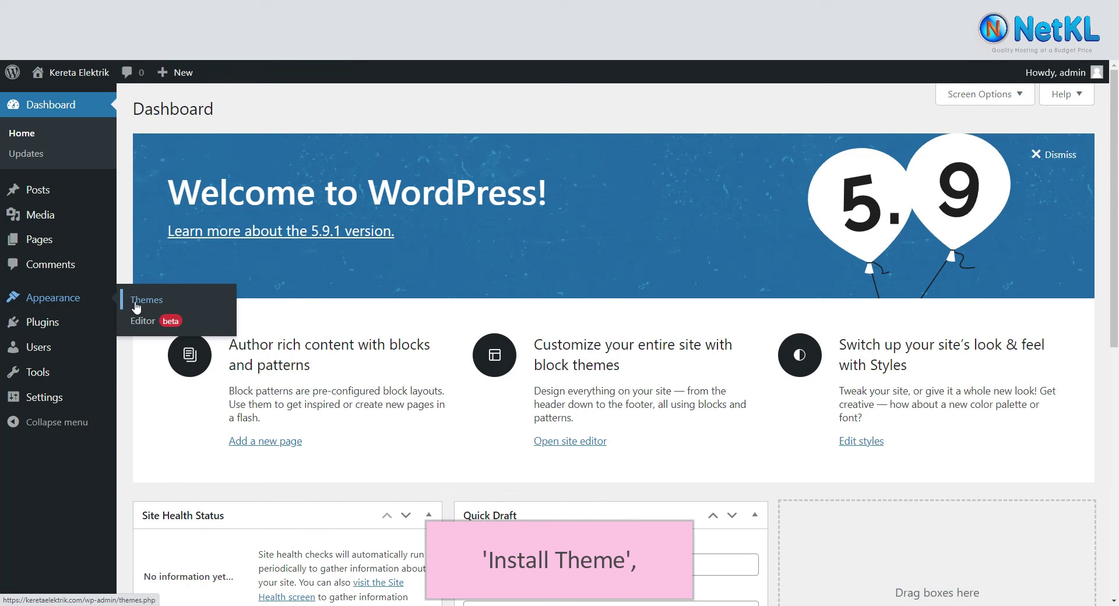
{"action": "mouse_move", "coordinate": [90, 327]}
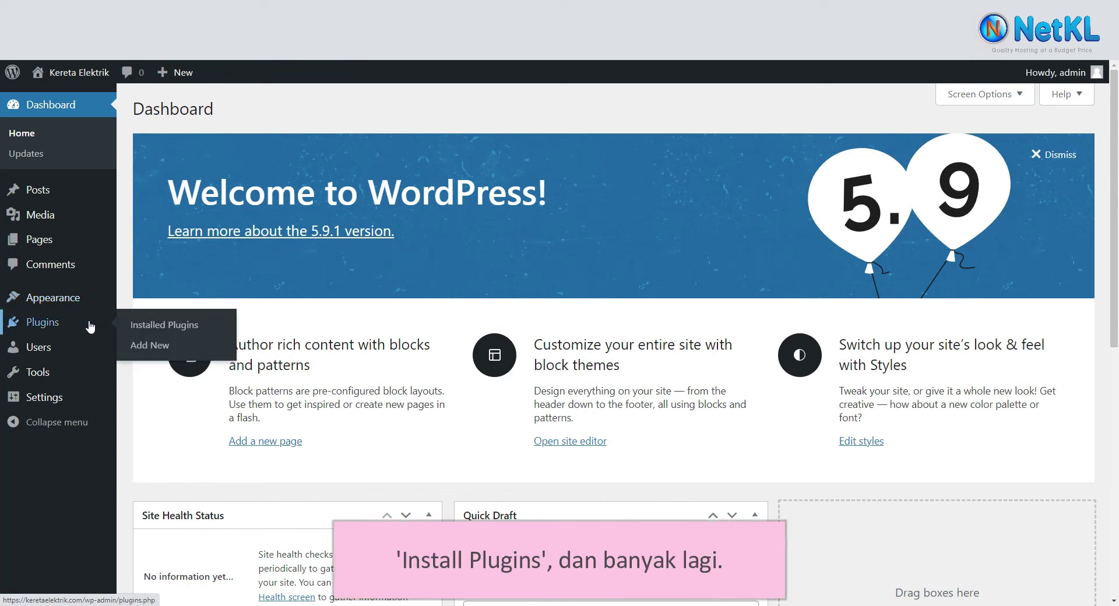